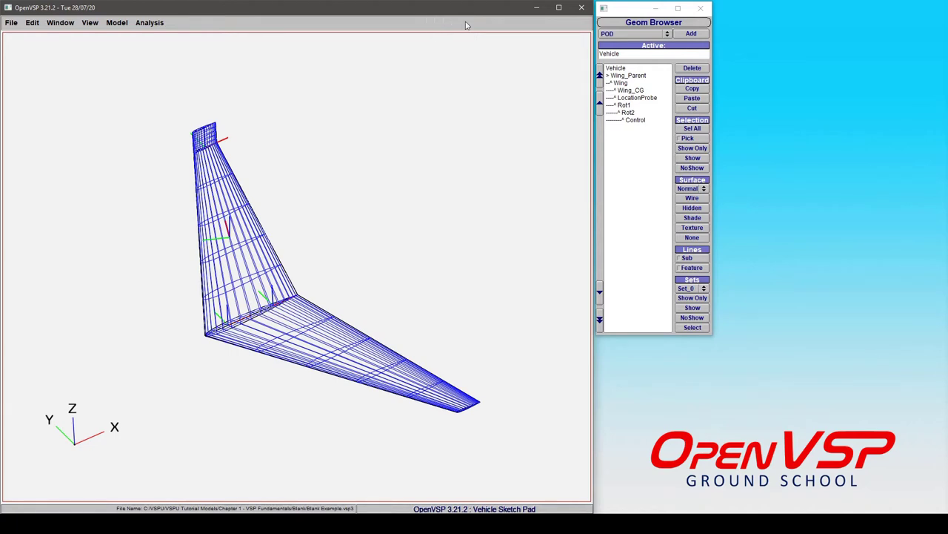
- Open Wing_Parent's Blank editor beside the Geom Browser and show its XForm settings
double_click(628, 76)
left_click_drag(623, 13, 750, 13)
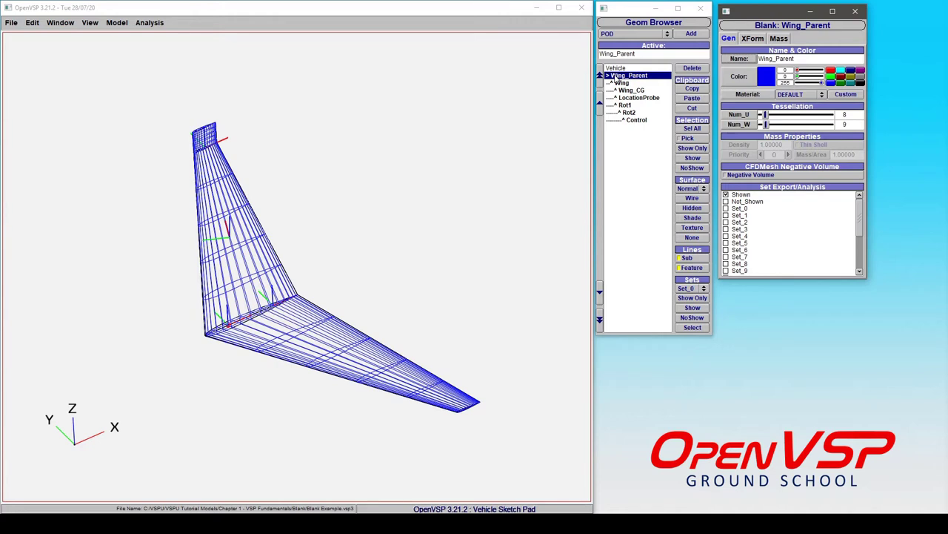
left_click(750, 43)
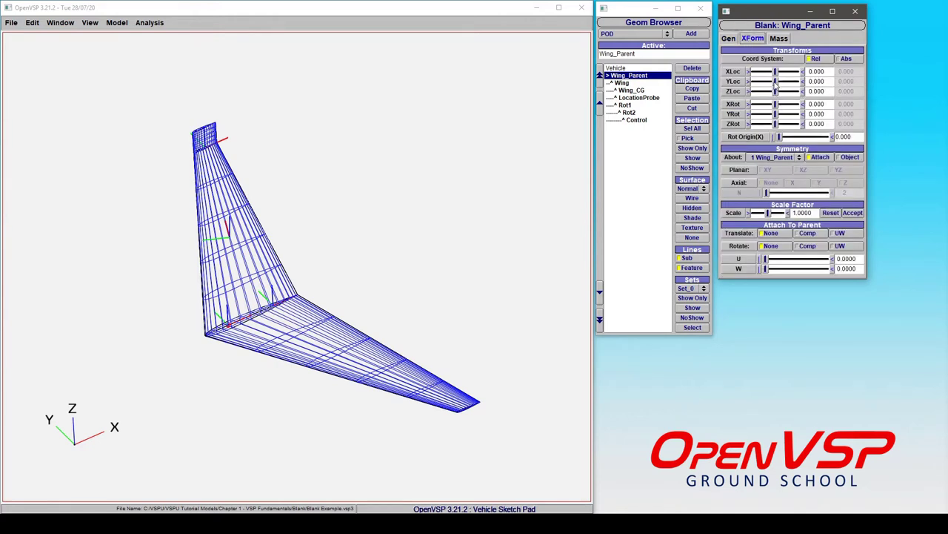
- Drag Wing_Parent's YLoc slider to 5.000, shifting the attached swept wing
left_click_drag(776, 82, 786, 81)
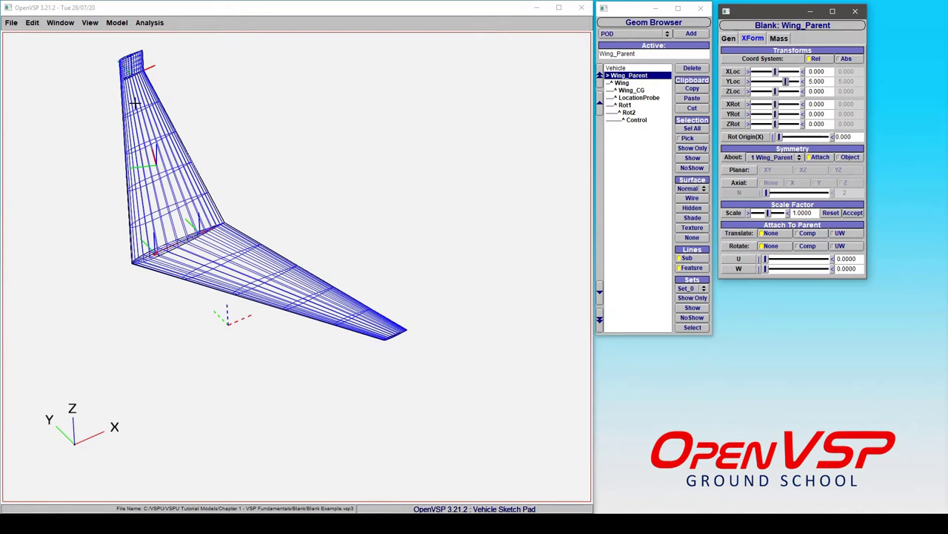
- Select Wing and, after trying the YLoc slider, set its Y location to 0
left_click(622, 83)
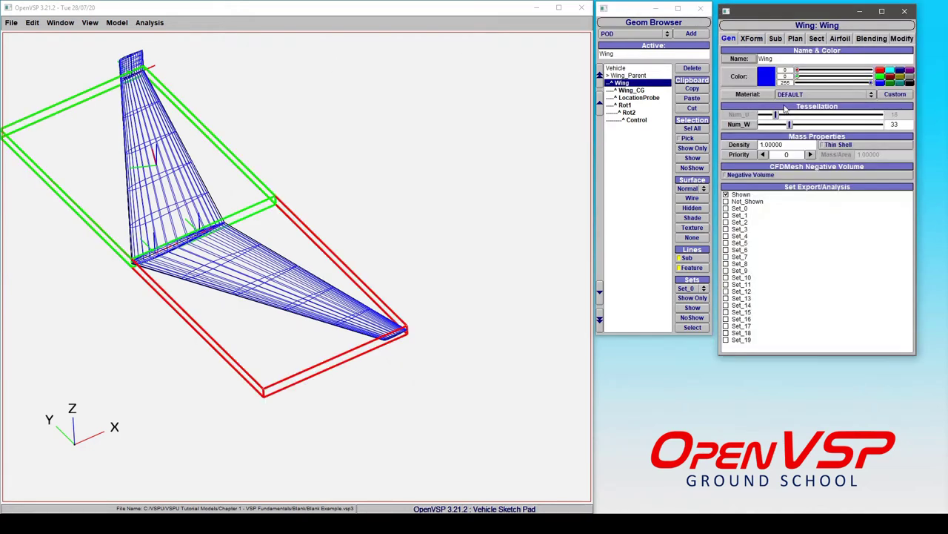
left_click(752, 38)
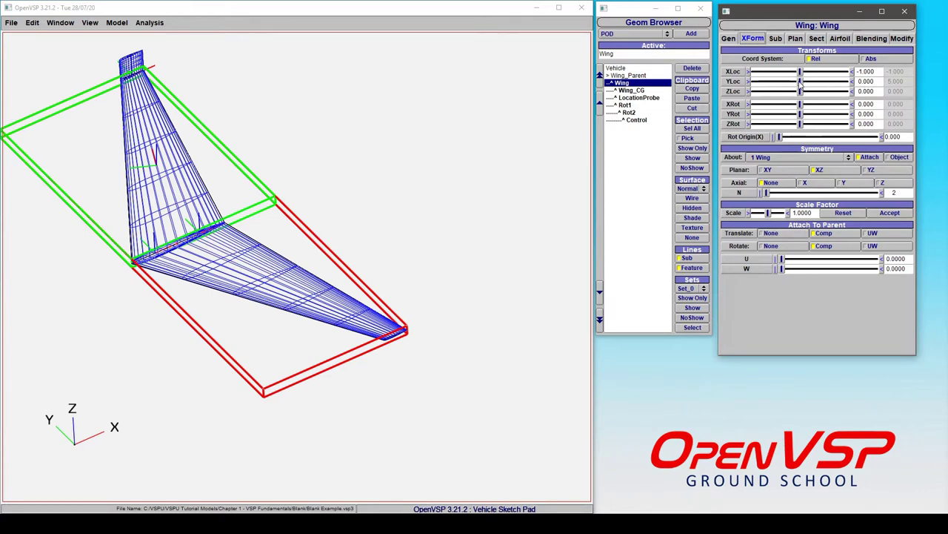
left_click_drag(800, 81, 812, 83)
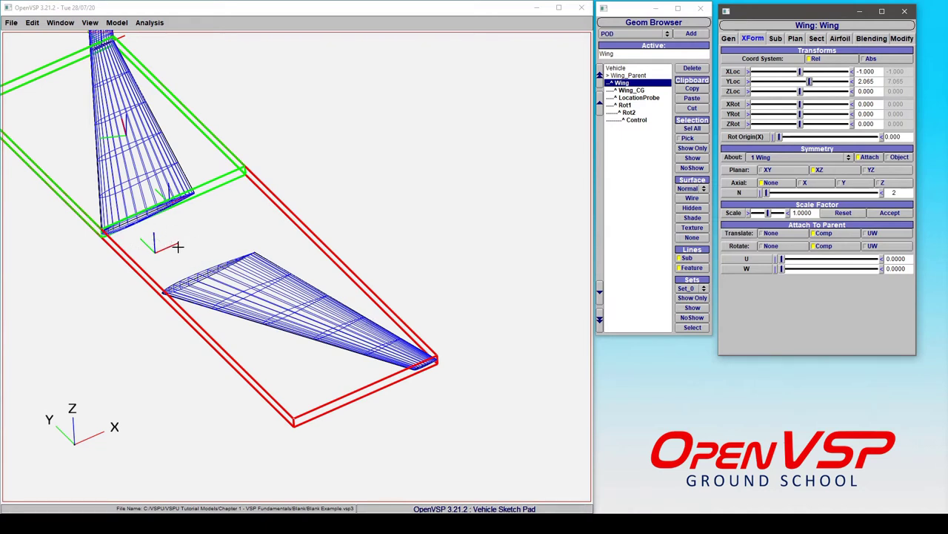
left_click_drag(859, 82, 878, 84)
type("0")
key("Return")
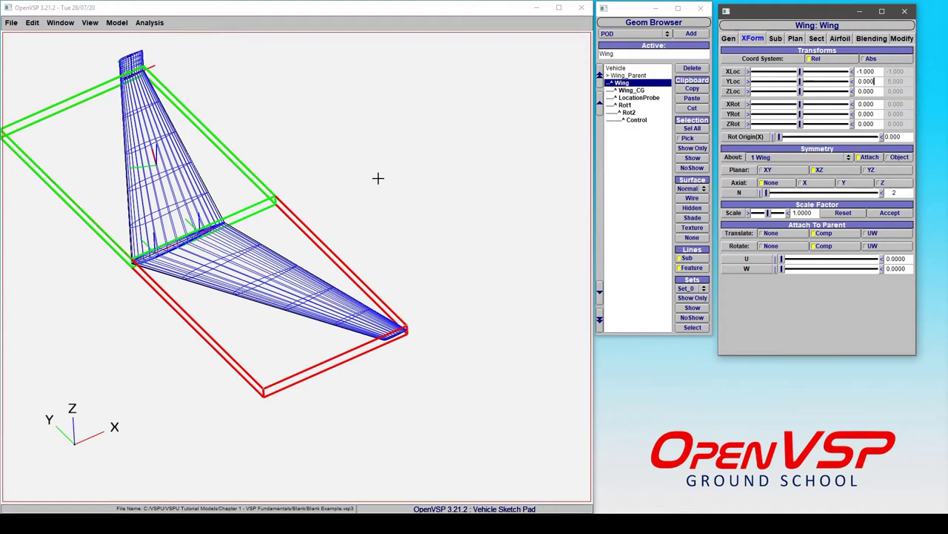
- Select Wing_Parent and set its Y location back to 0
left_click(628, 76)
key("ctrl+a")
type("0")
key("Return")
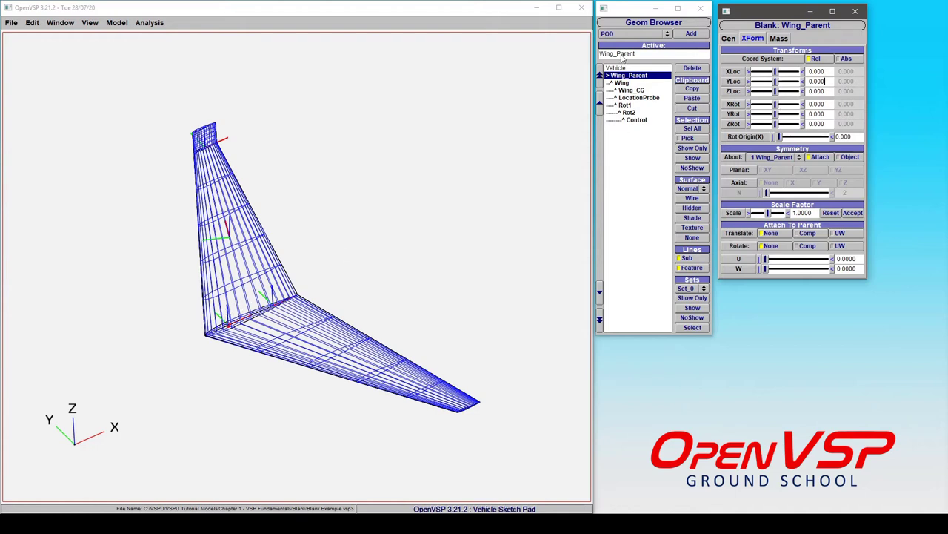
- Collapse and re-expand Wing_Parent twice, then select Wing to show X -1.000, Y 0.000
left_click(624, 14)
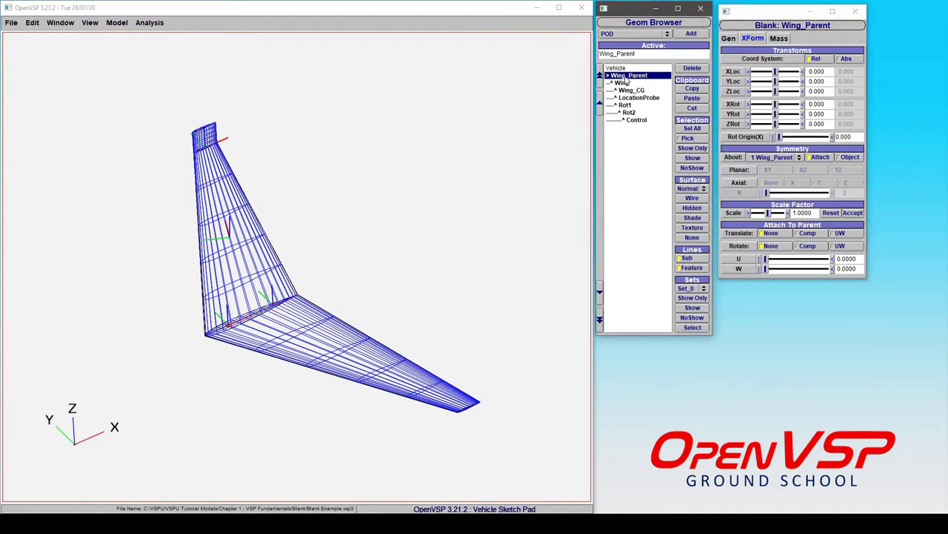
left_click(626, 77)
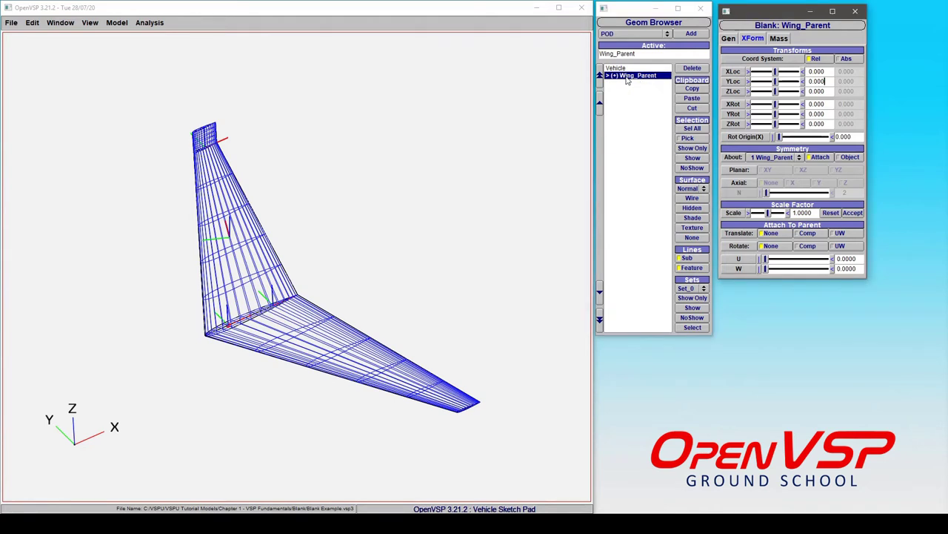
left_click(627, 77)
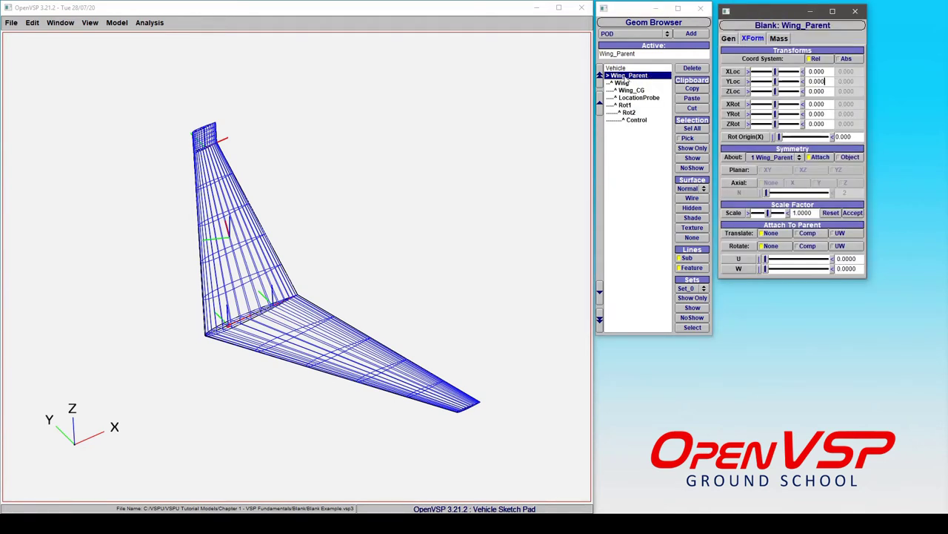
left_click(626, 77)
left_click(627, 77)
left_click(623, 83)
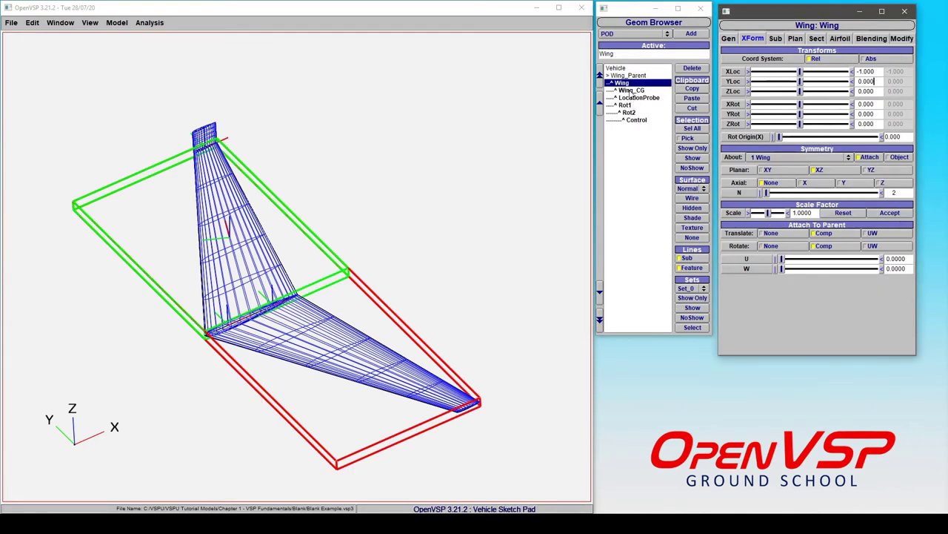
- Check Wing_CG's X location of 2.938, then set Wing_Parent's Y location to 3.333
left_click(632, 90)
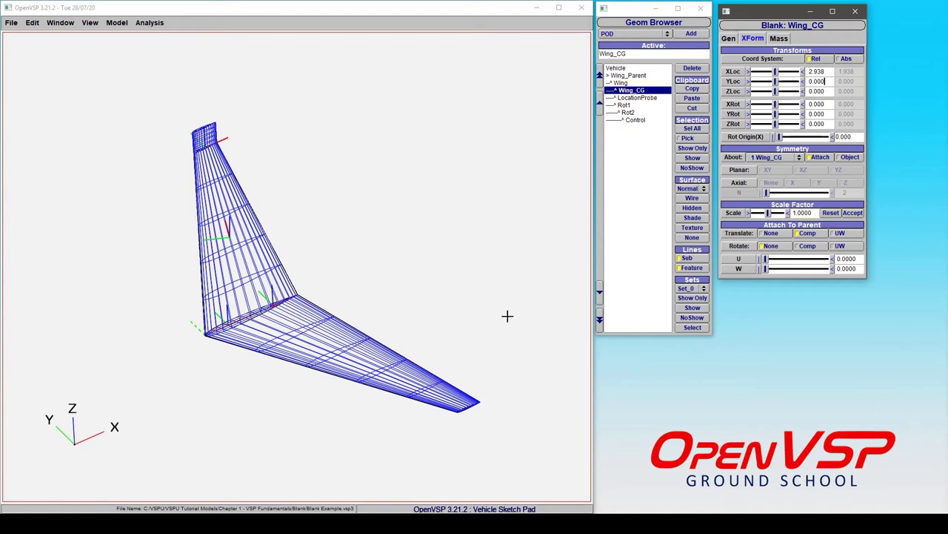
left_click(623, 76)
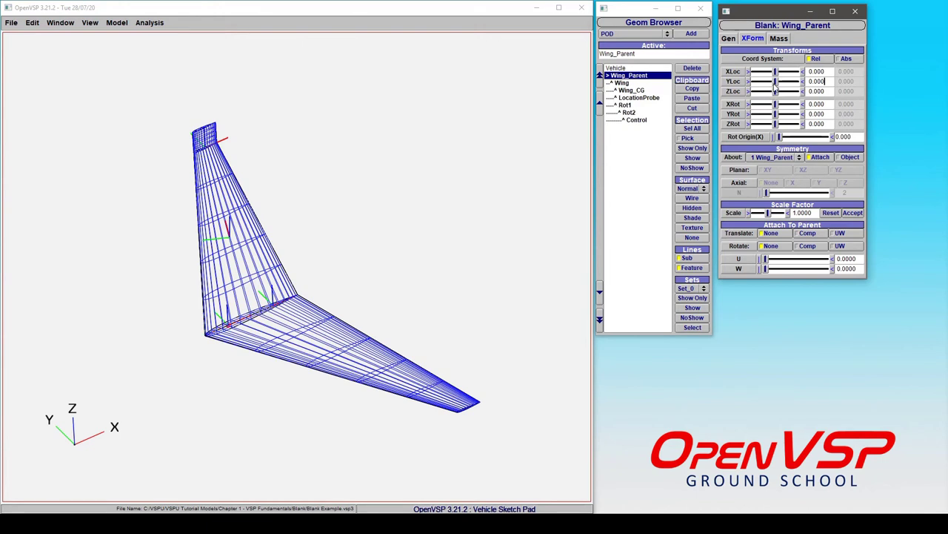
left_click(783, 81)
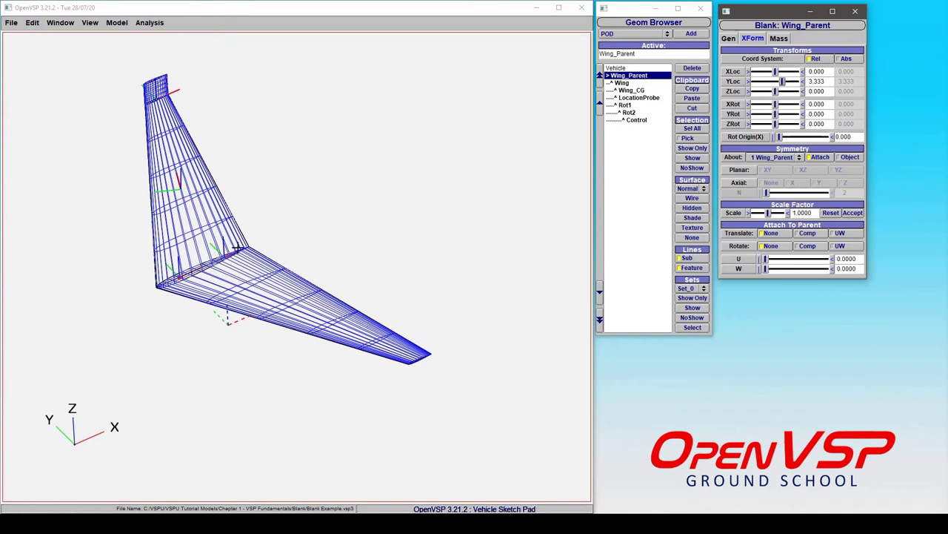
- Reset Wing_Parent's Y location to 0
double_click(817, 81)
type("0")
key("Return")
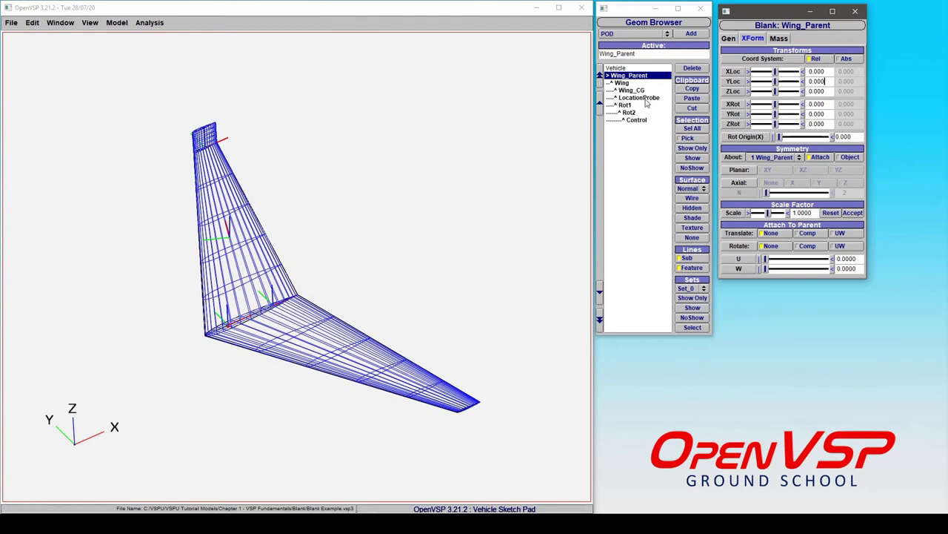
- Position LocationProbe on the wing surface at U 0.4098 and W 0.7459
left_click(645, 99)
mouse_move(247, 275)
left_mouse_down()
mouse_move(173, 256)
mouse_move(249, 272)
left_mouse_up()
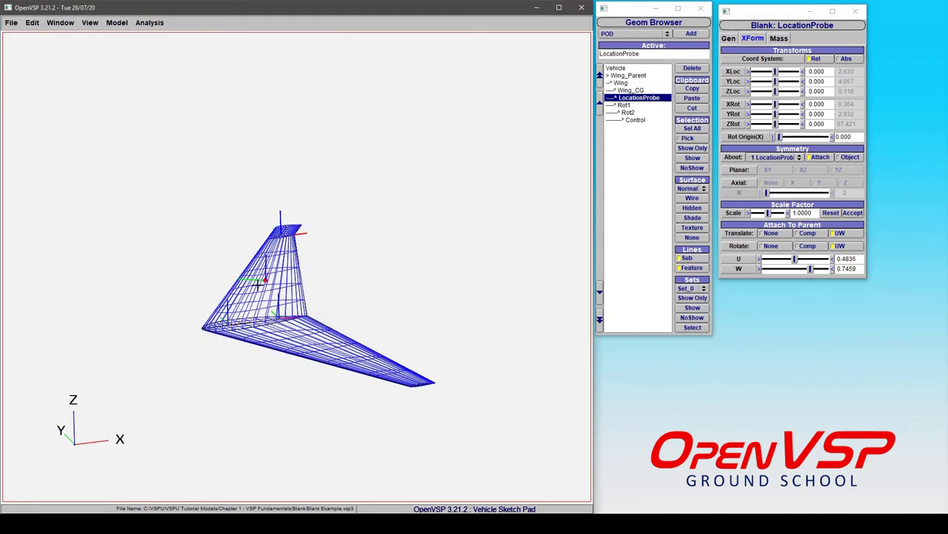
scroll(260, 296, "up", 10)
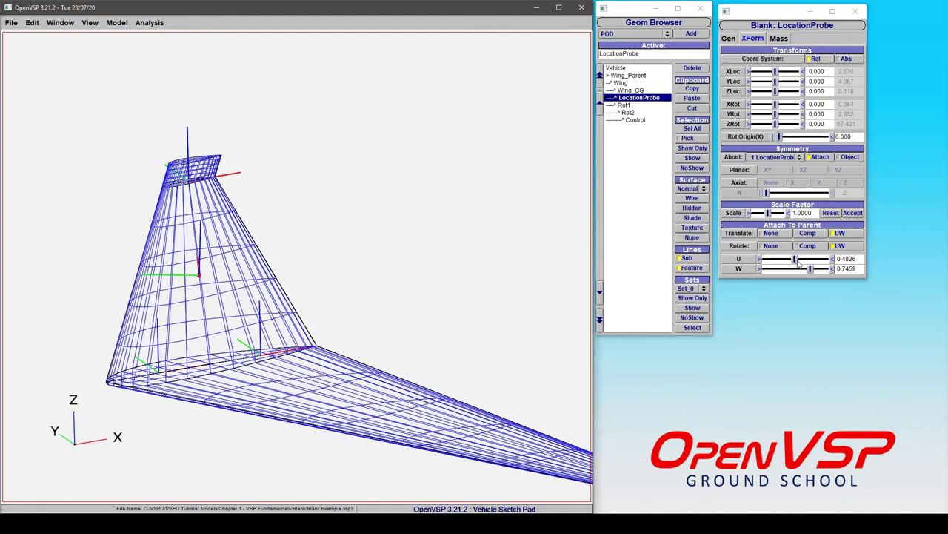
left_click_drag(795, 259, 809, 270)
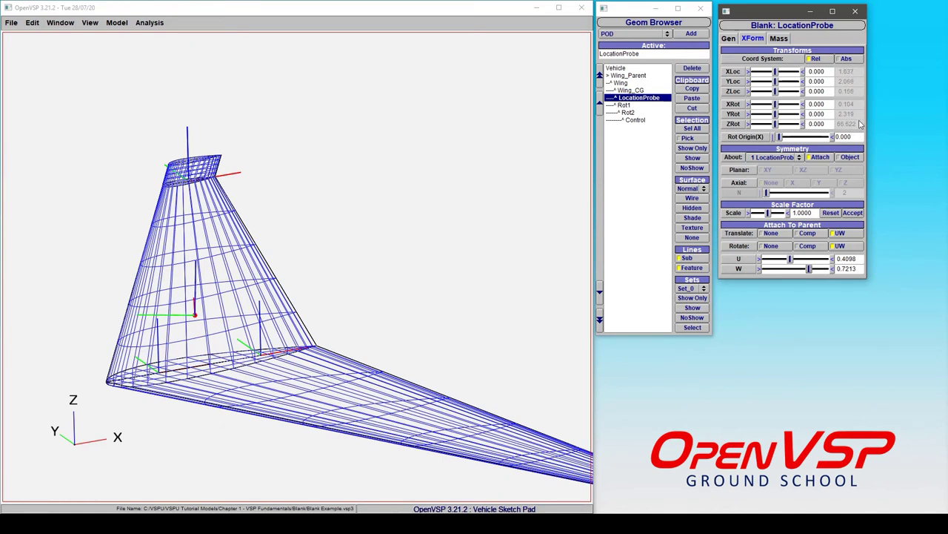
left_click_drag(808, 272, 811, 271)
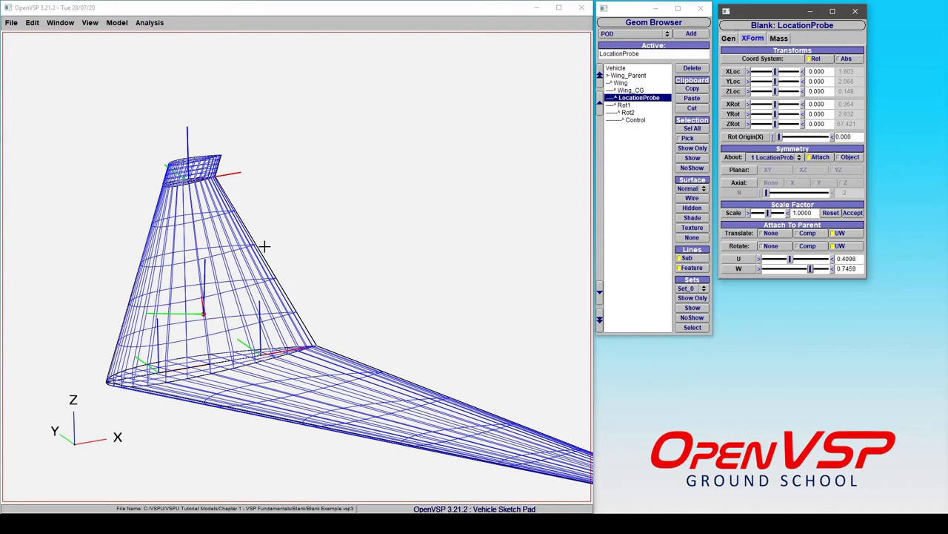
- Close in on the upturned wingtip and select Rot1, then Rot2, to show Rot2's transforms
left_click_drag(566, 467, 305, 375)
left_click(625, 105)
left_click(629, 112)
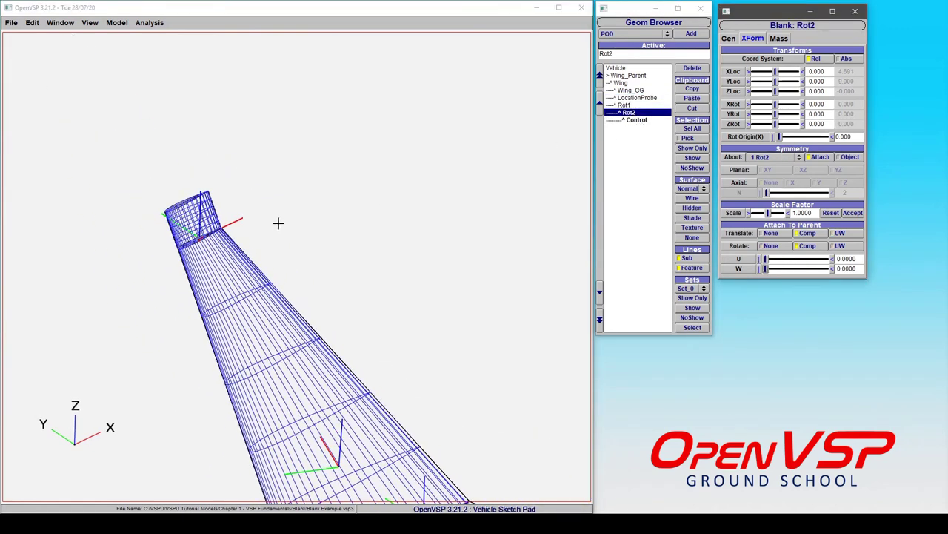